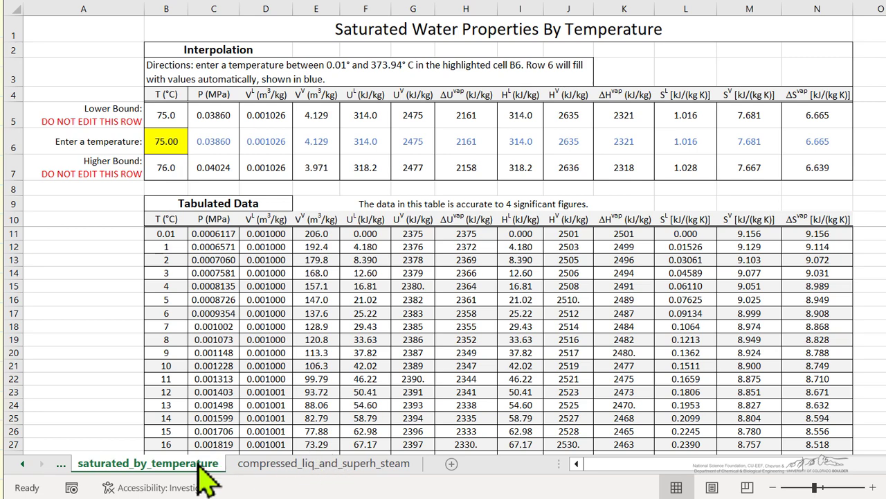
On the saturated_by_pressure sheet, set the pressure in cell B6 to 0.230 MPa.
left_click(22, 463)
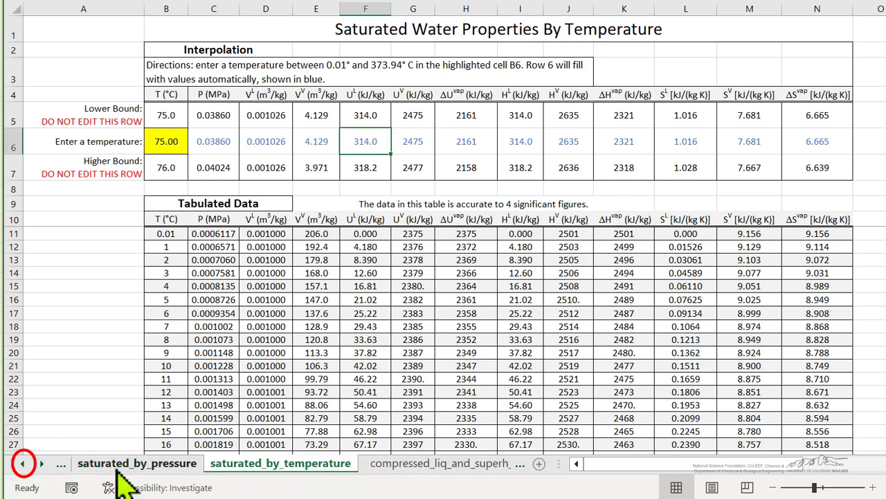
left_click(138, 463)
left_click(138, 135)
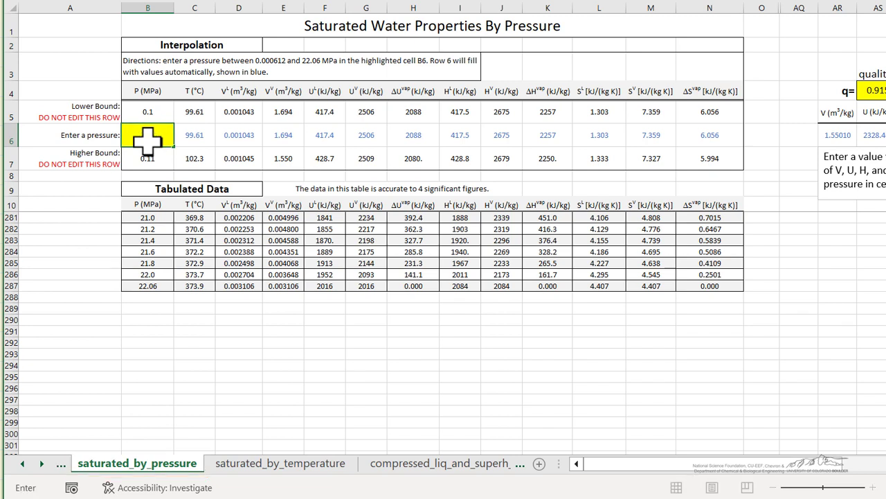
key("Return")
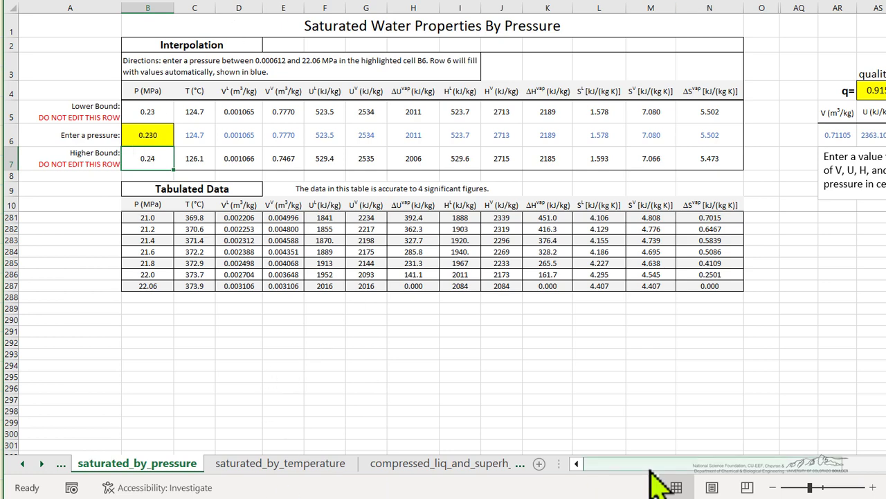
Set the steam quality in cell AS4 to 0.91 and select the calculated enthalpy H in AT6.
left_click_drag(640, 478, 656, 478)
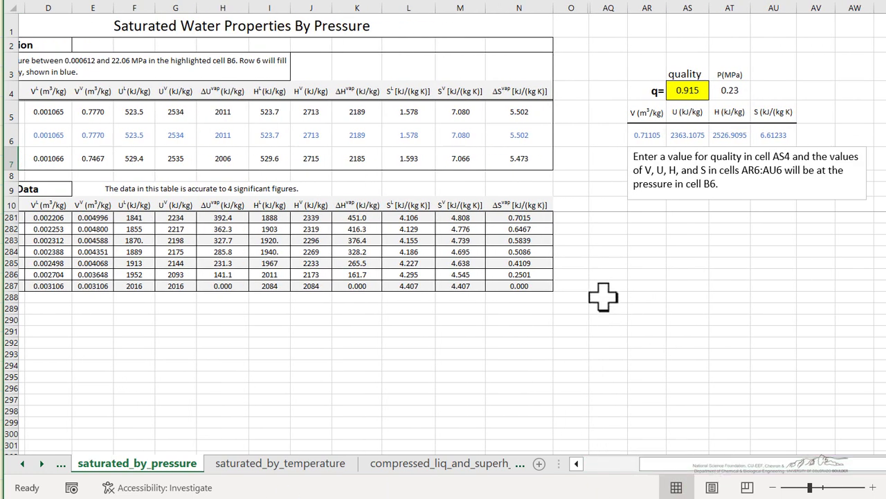
left_click(691, 90)
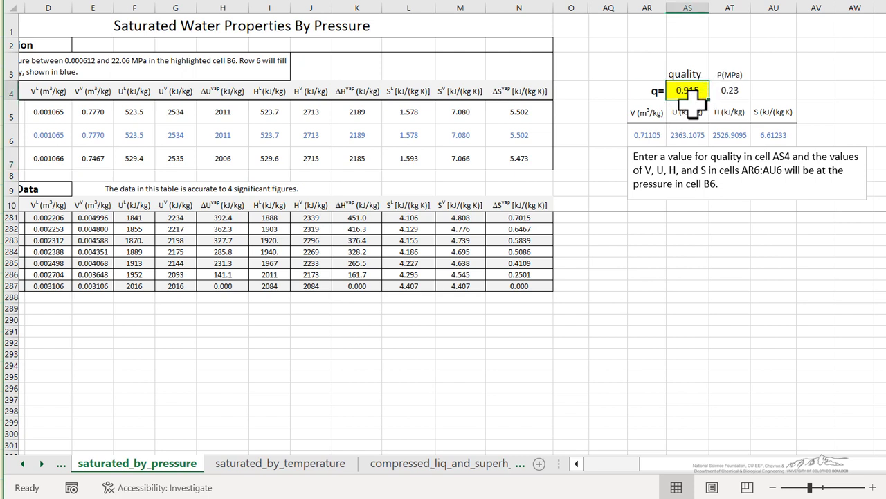
type("0.91")
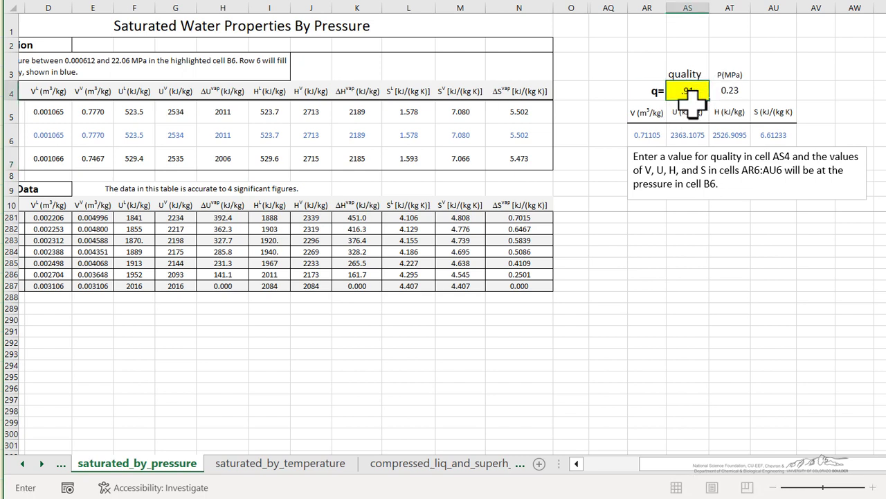
key("Return")
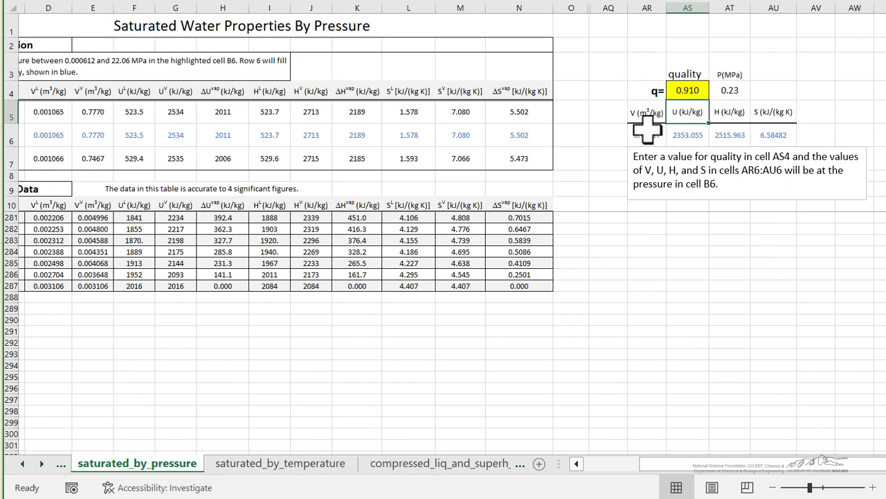
left_click(722, 136)
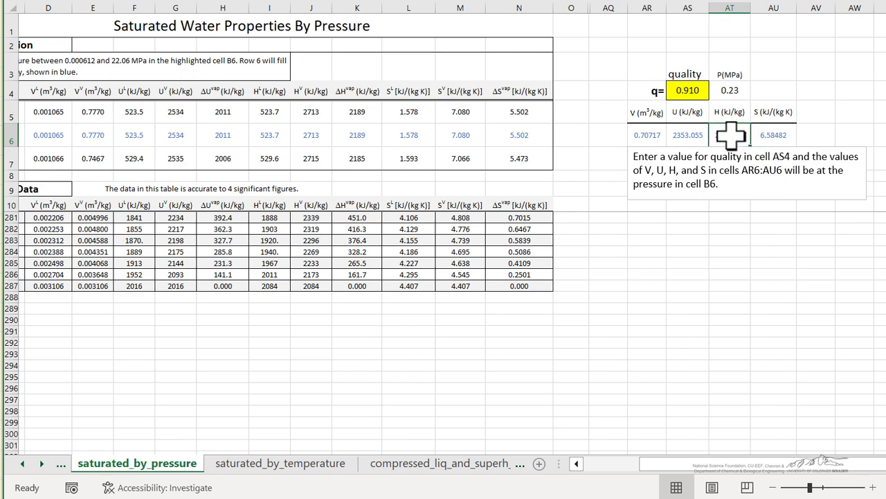
left_click_drag(772, 465, 702, 483)
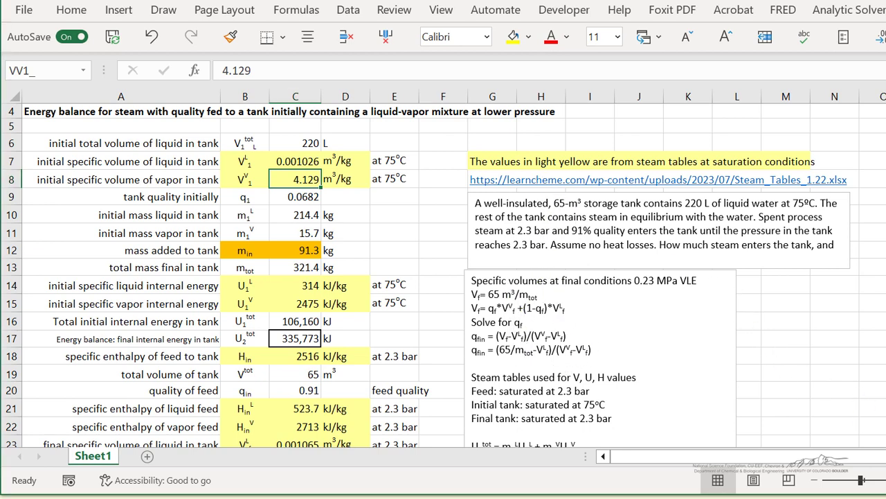
Review the initial specific volumes, tank quality, liquid and vapor masses, and mass added in the energy balance sheet.
left_click(880, 480)
left_click(880, 480)
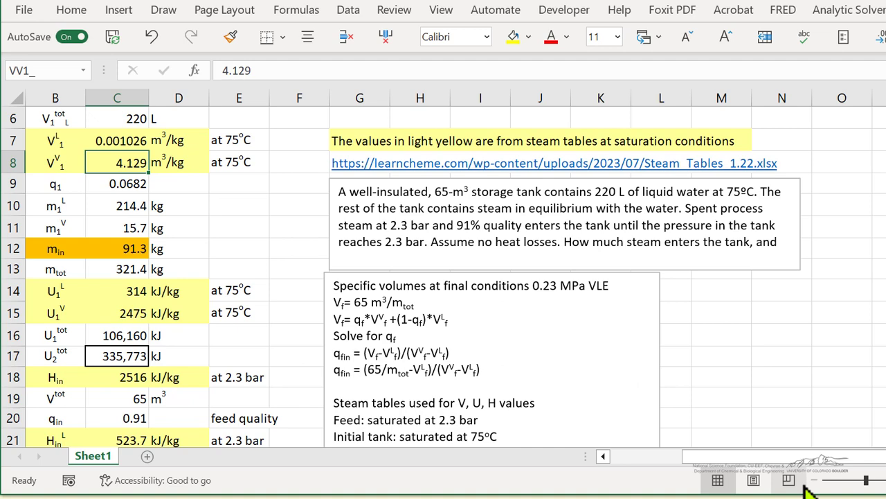
scroll(420, 174, "left", 2)
scroll(409, 185, "up", 2)
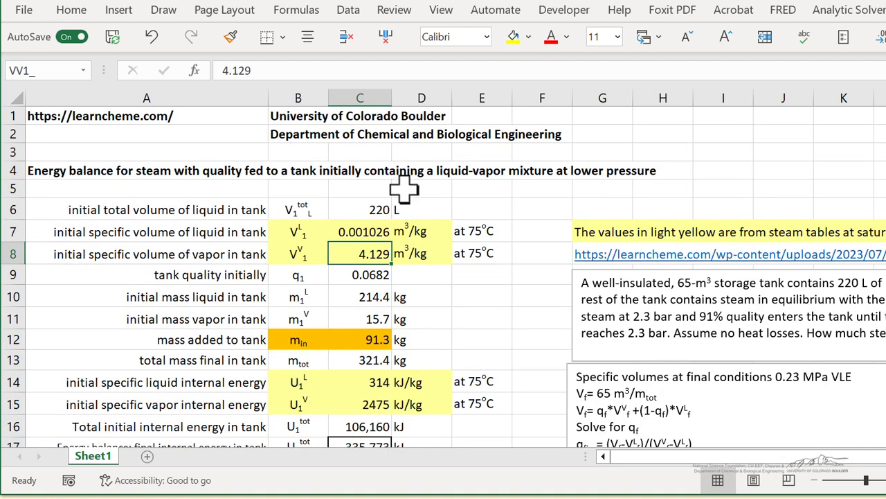
left_click_drag(360, 232, 374, 246)
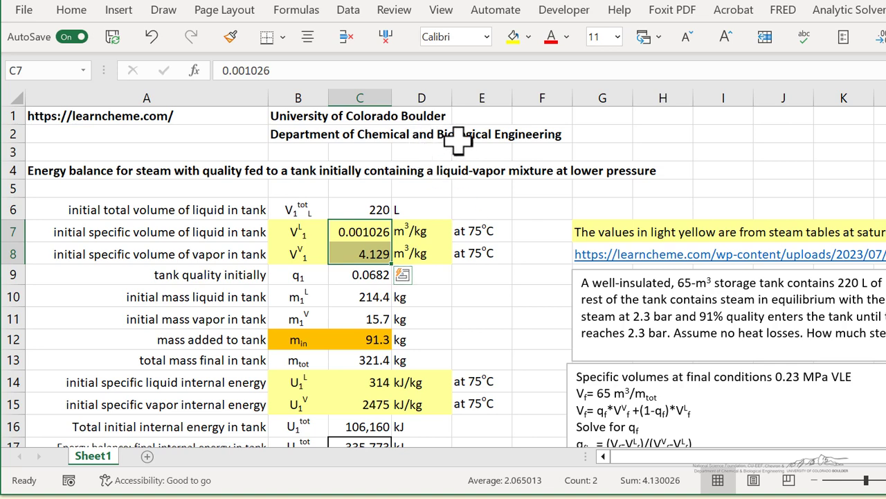
left_click(377, 275)
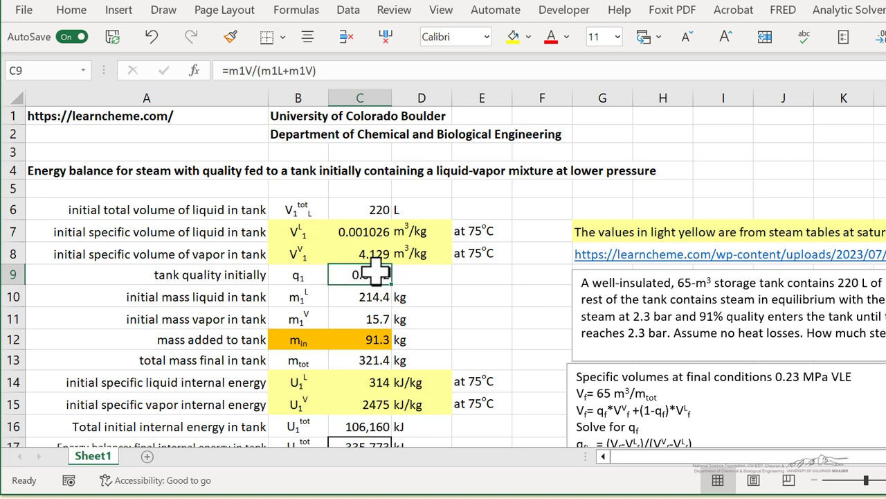
left_click_drag(374, 296, 376, 317)
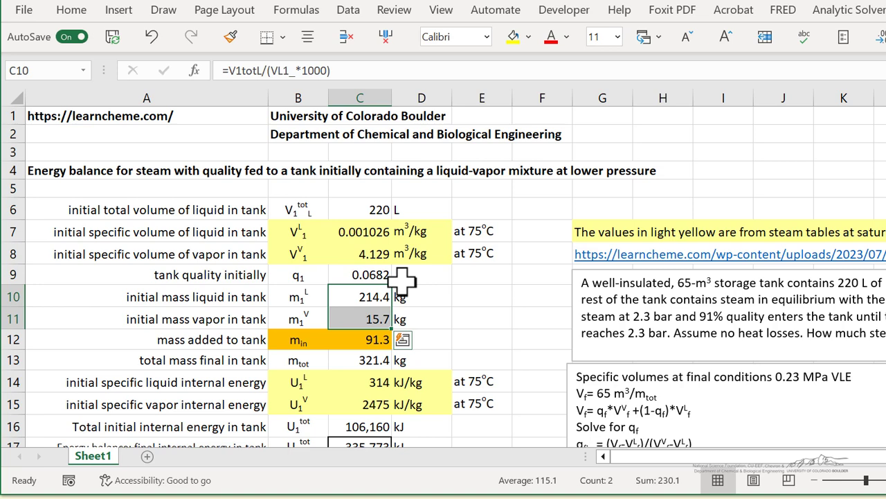
left_click(367, 339)
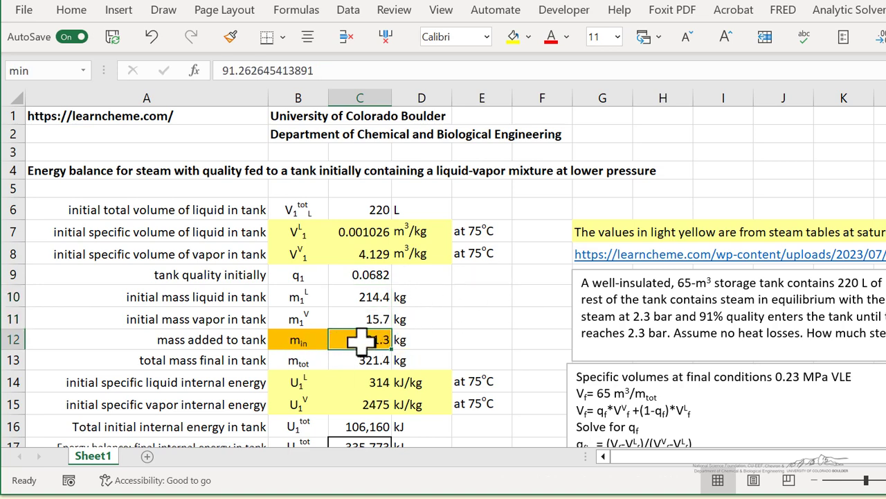
Examine the initial specific internal energies in C14:C15 and the formula for total initial internal energy in C16.
scroll(457, 238, "down", 2)
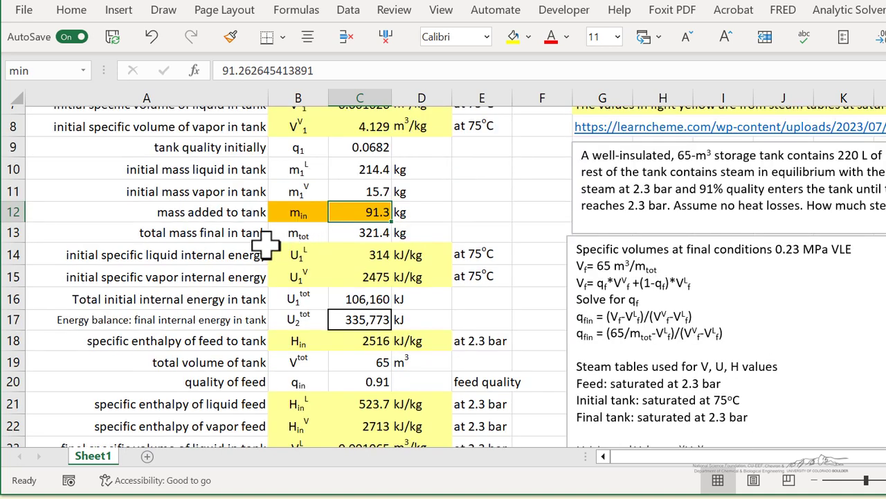
left_click(385, 254)
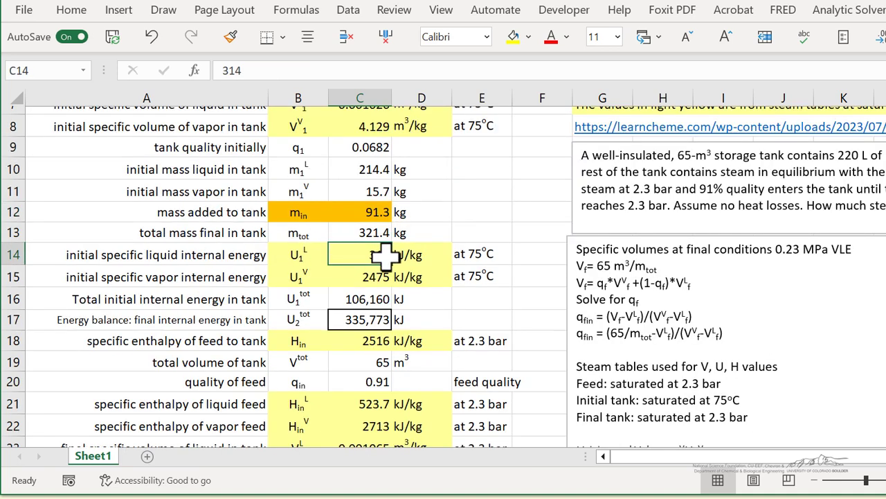
left_click_drag(385, 255, 383, 272)
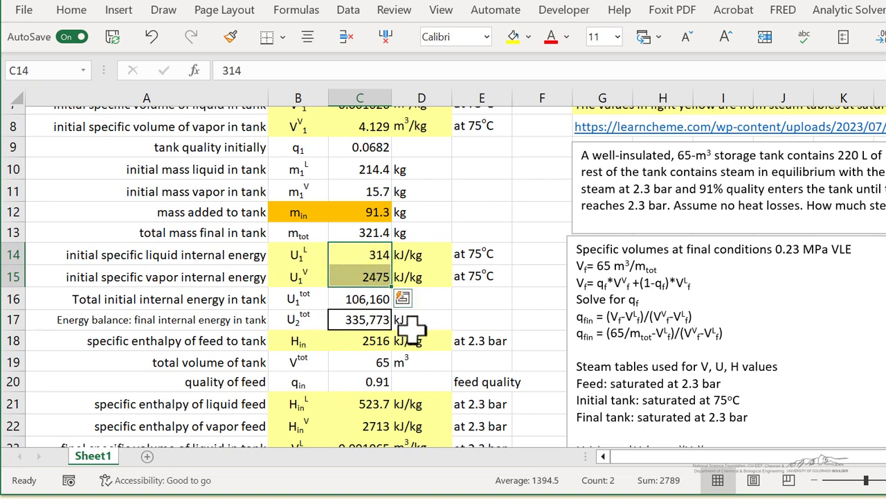
scroll(412, 331, "down", 2)
left_click(362, 173)
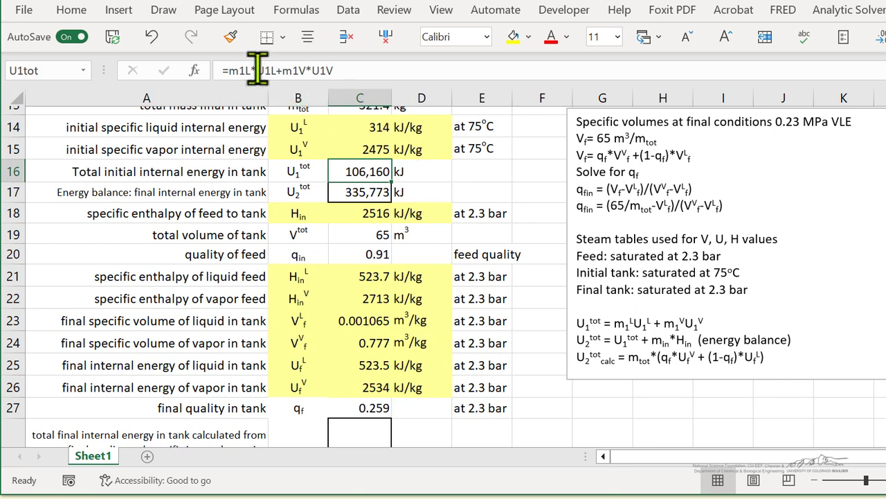
left_click(232, 69)
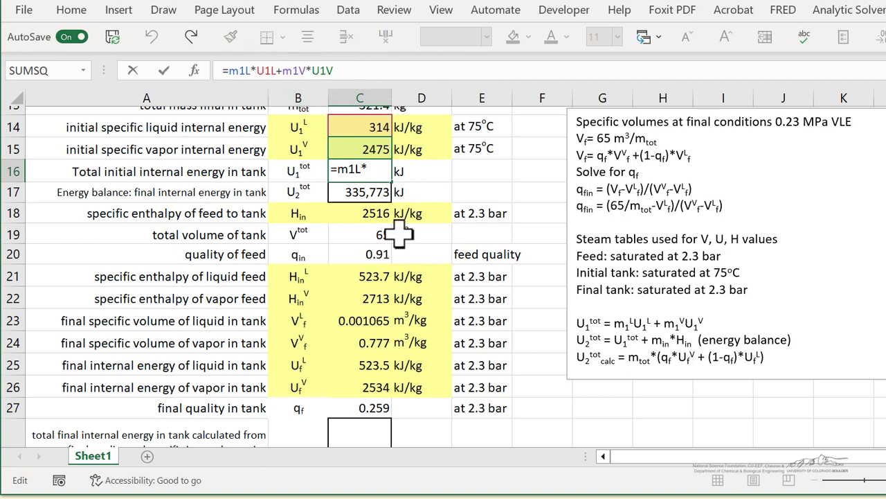
key("Return")
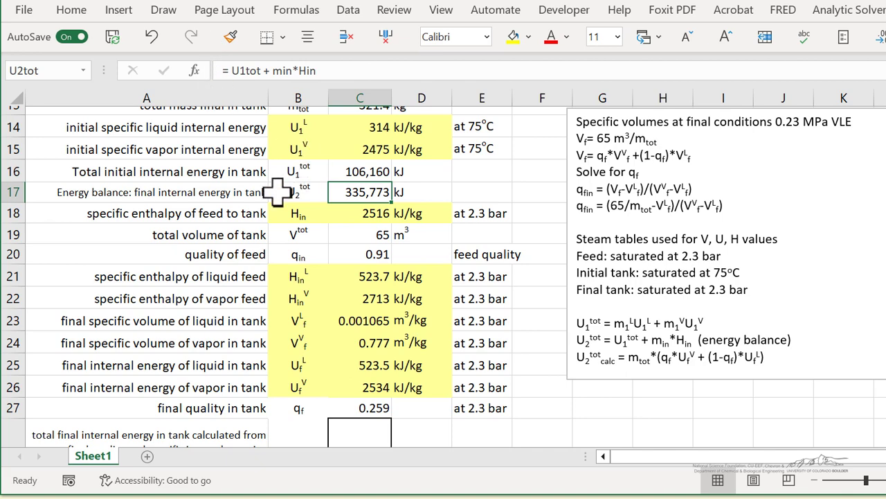
Check the mass added in C12 and the energy balance formula for final internal energy in C17.
scroll(352, 246, "up", 4)
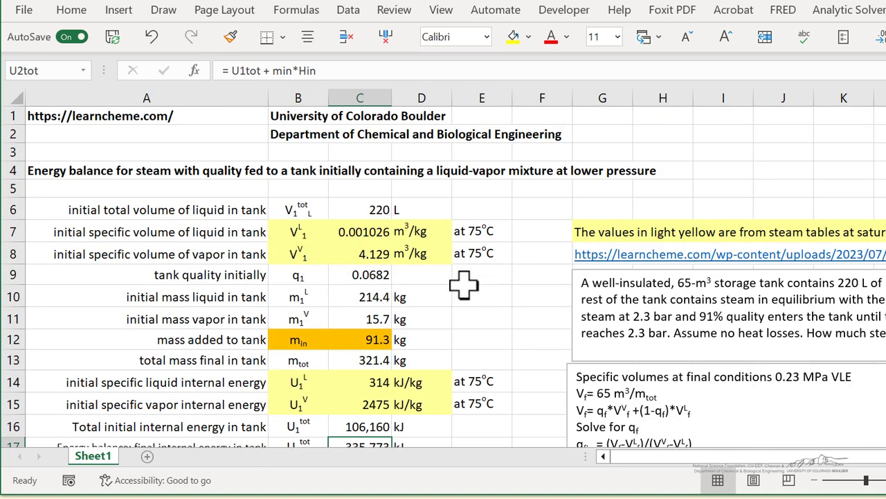
left_click(366, 338)
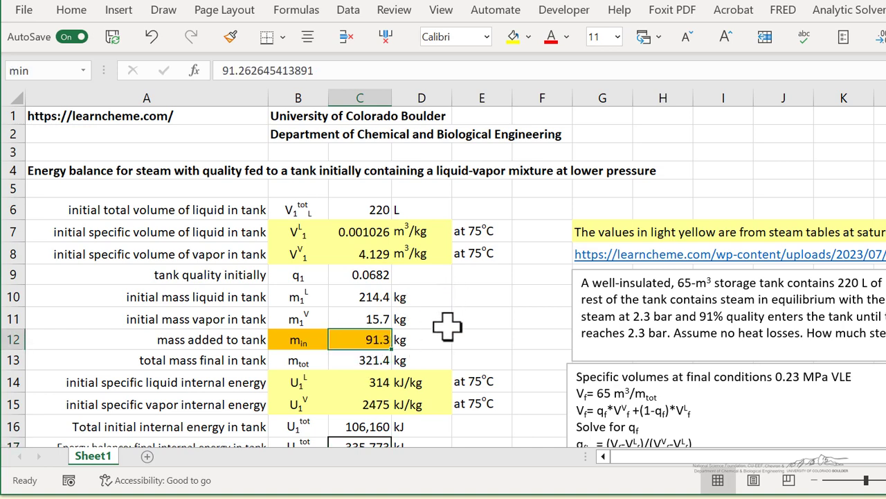
scroll(443, 284, "down", 2)
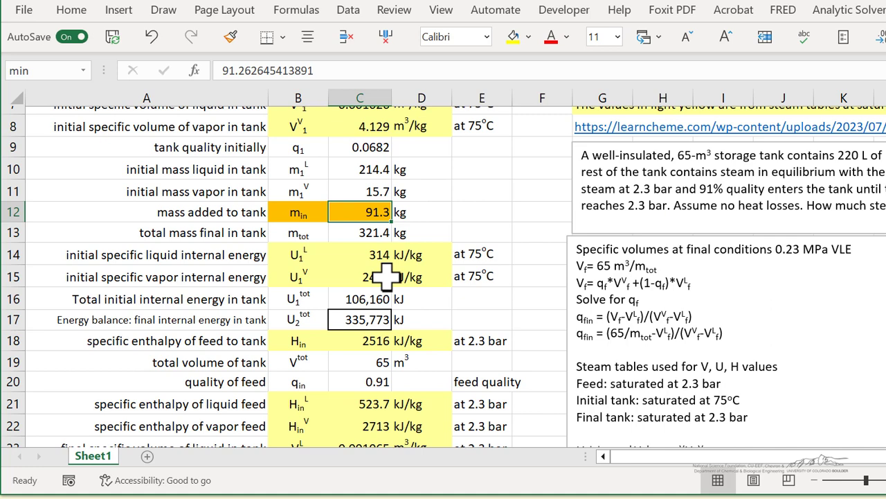
left_click(353, 320)
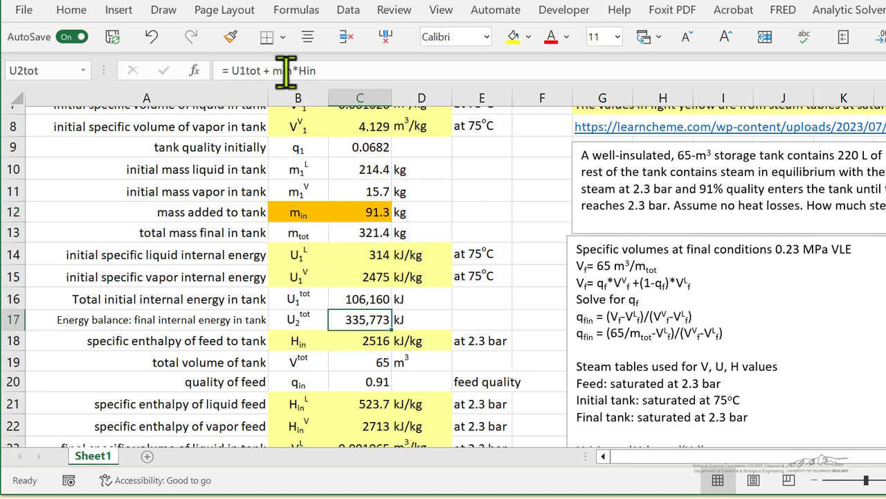
Trace the feed enthalpy term of the C17 formula through C21:C22 and the feed quality, and restore its reference to Hin.
left_click_drag(316, 73, 296, 72)
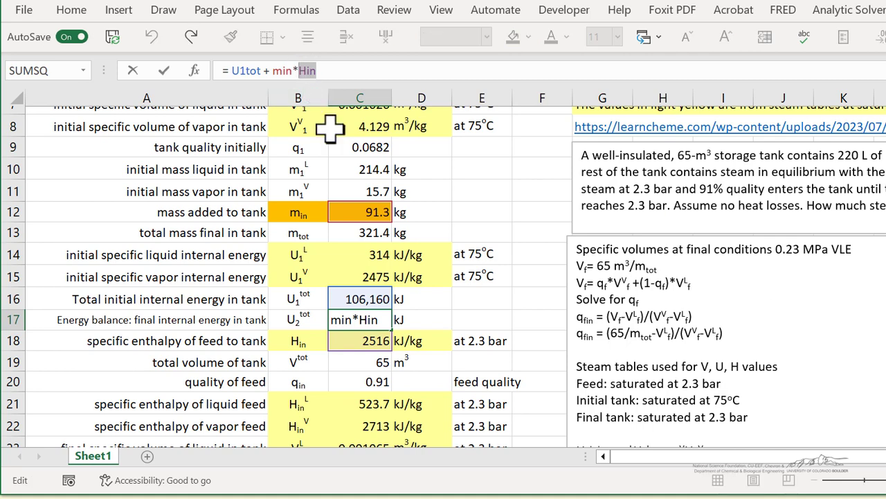
scroll(429, 278, "down", 2)
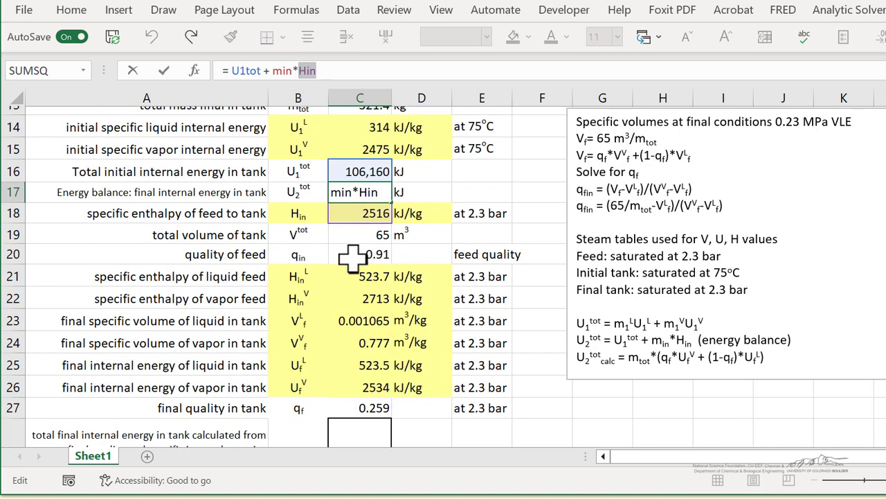
left_click_drag(375, 276, 375, 293)
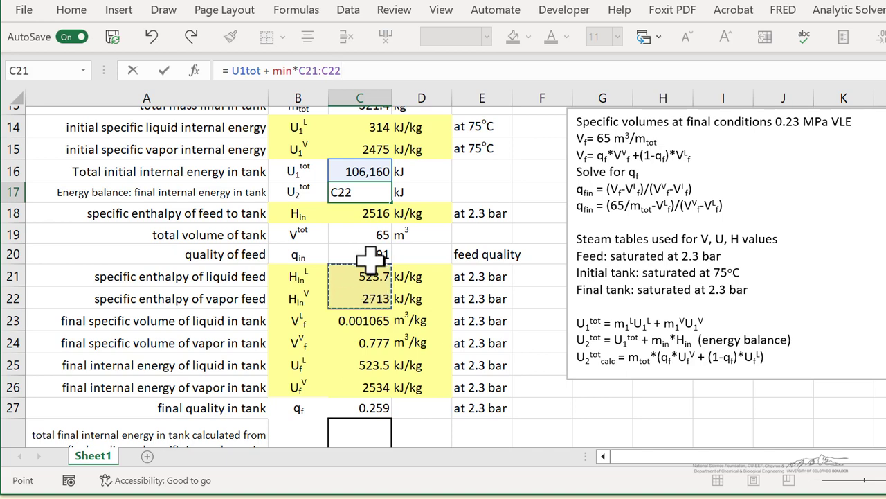
left_click(367, 254)
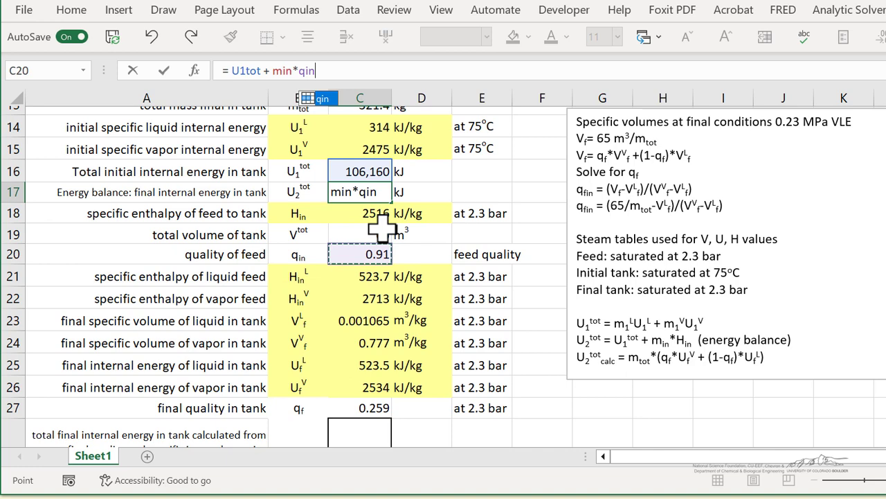
left_click(358, 213)
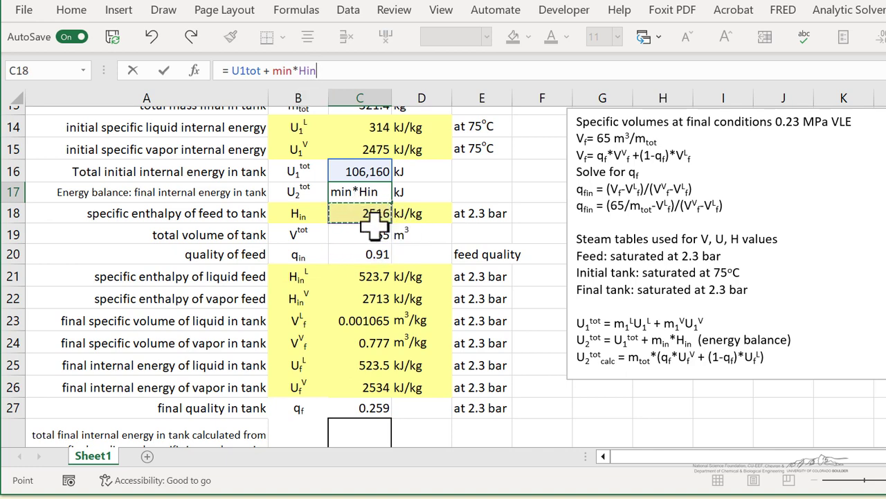
key("ctrl+Return")
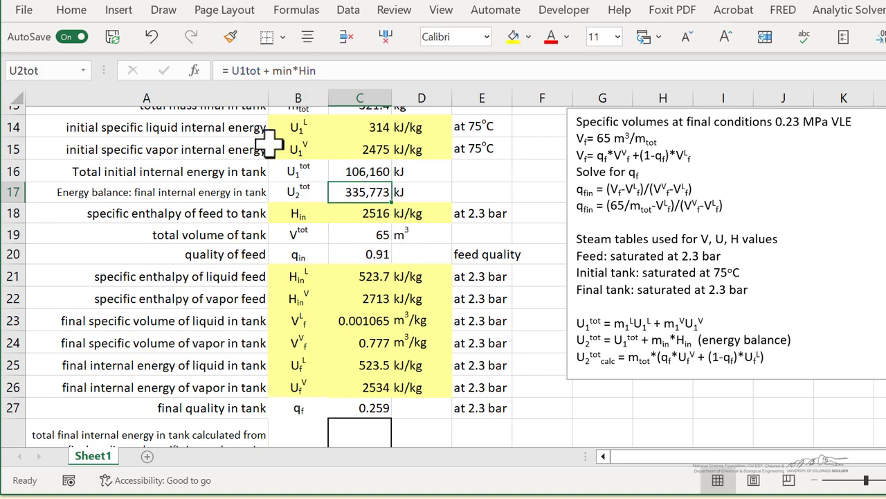
left_click(260, 70)
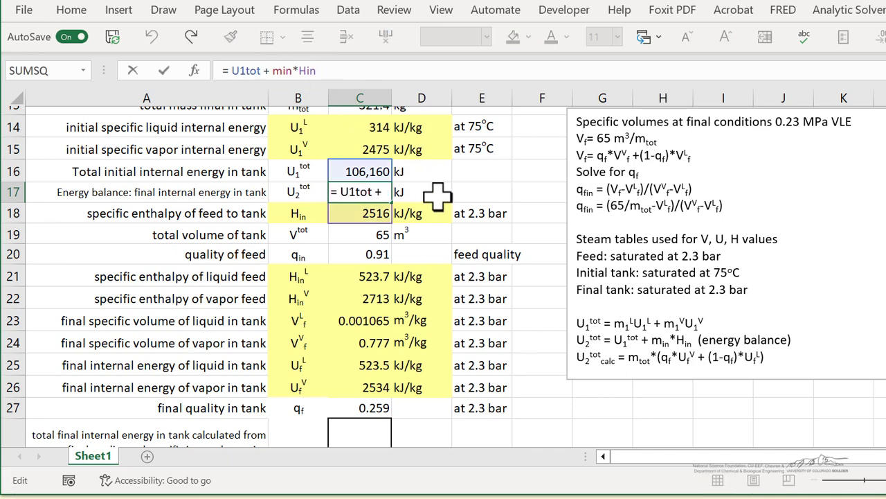
key("ctrl+Return")
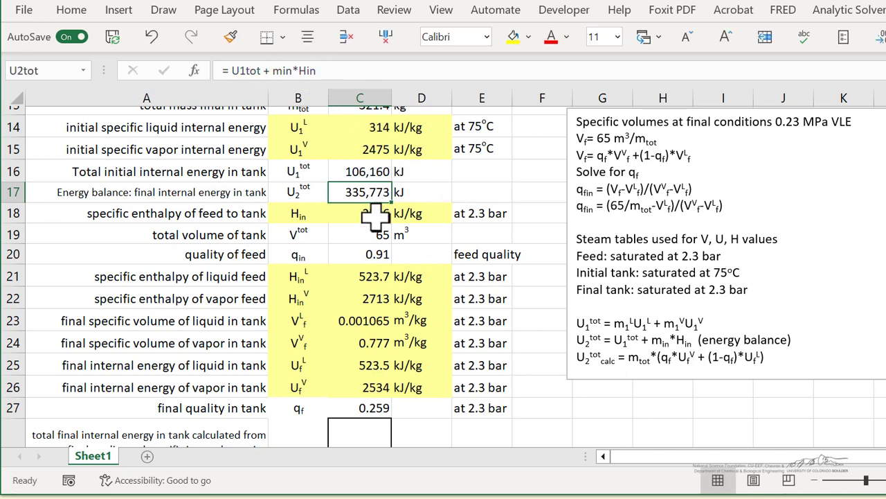
Select the final specific volumes and internal energies of liquid and vapor in C23:C26 for review.
scroll(358, 279, "down", 2)
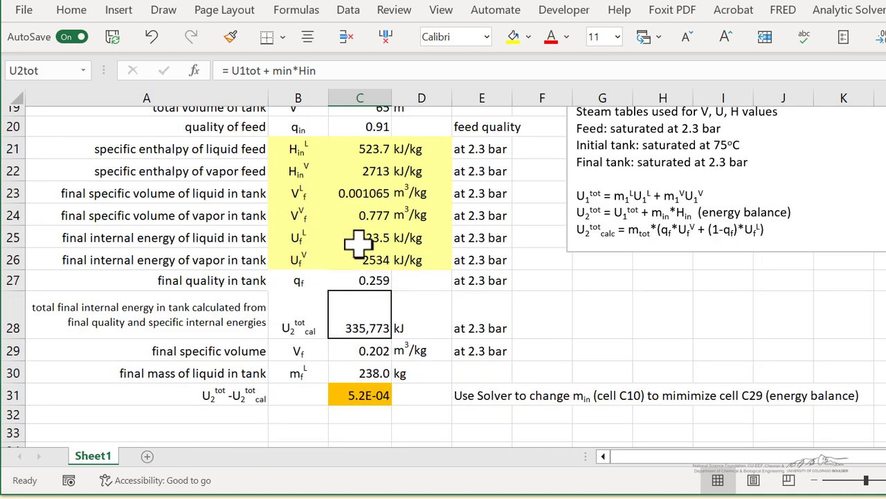
left_click(362, 194)
left_click_drag(362, 194, 366, 263)
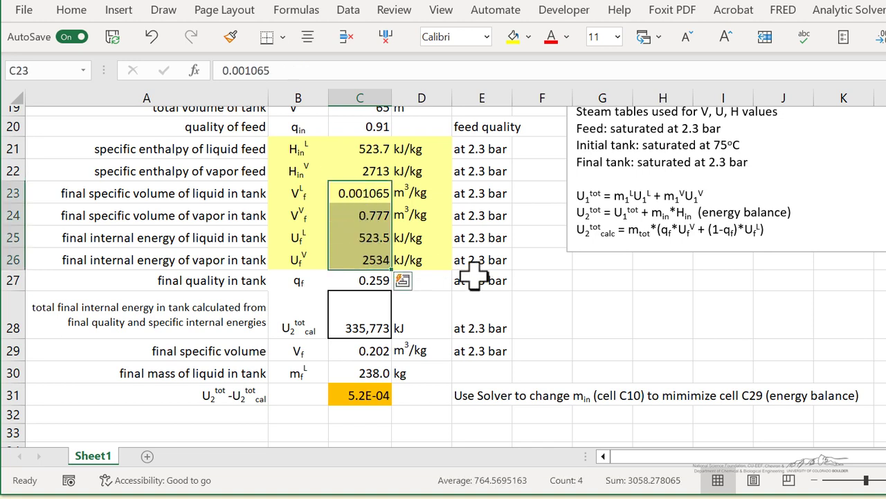
Examine the formulas for the final quality in C27 and the calculated total final internal energy in C28.
left_click(359, 280)
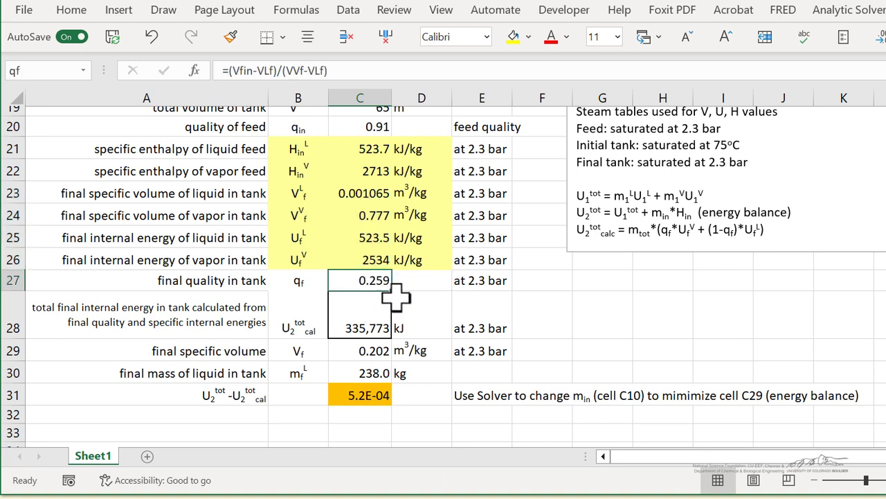
left_click(365, 277)
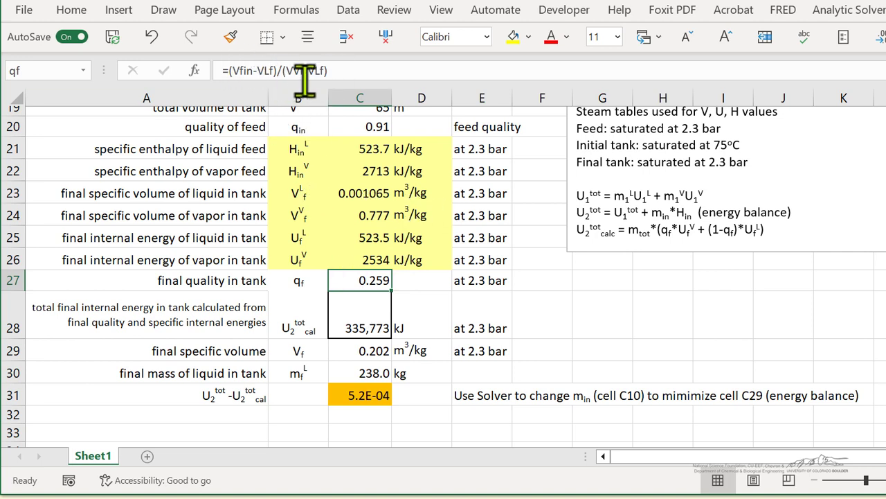
left_click(362, 331)
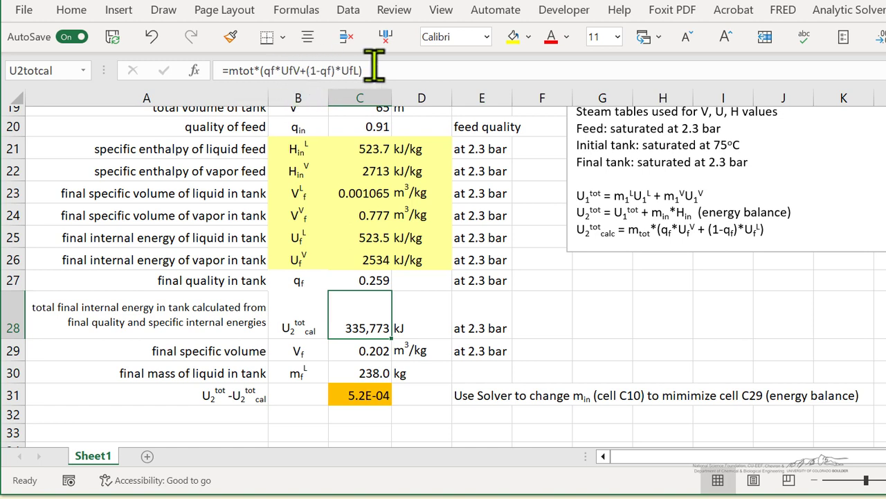
left_click(375, 328)
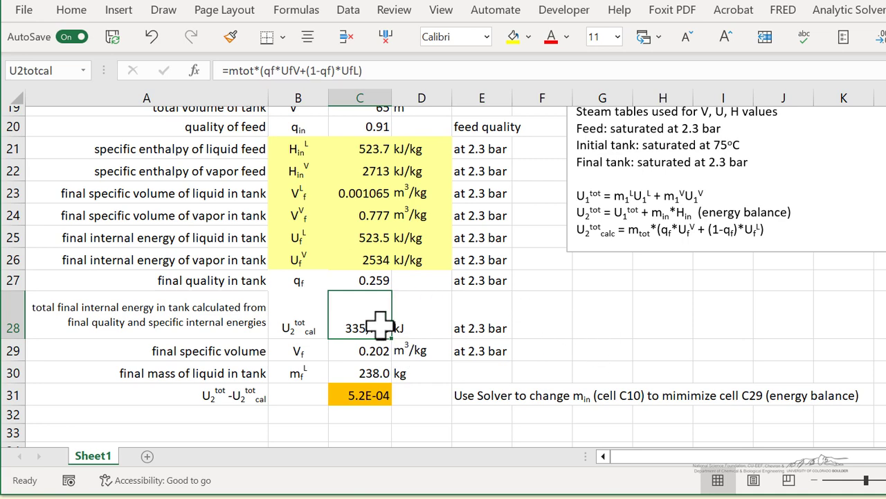
Compare the energy balance formula for final internal energy in C17 with the calculated final internal energy in C28.
scroll(380, 322, "up", 4)
scroll(379, 323, "down", 2)
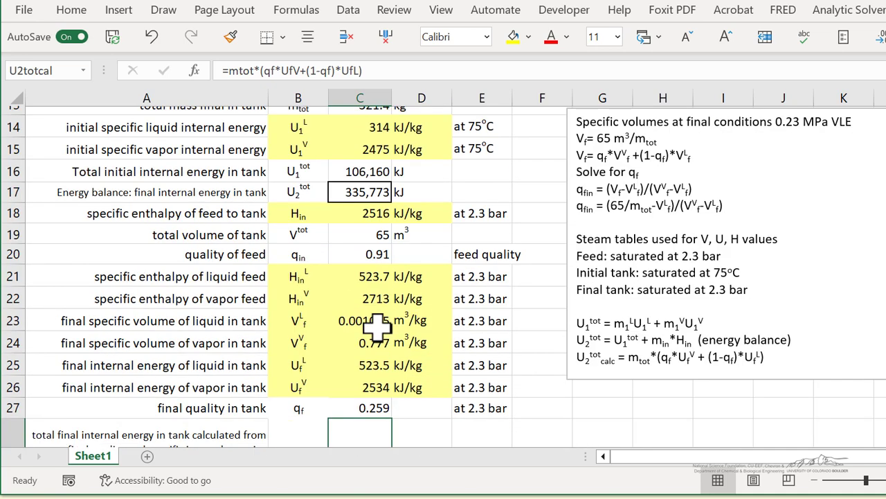
left_click(359, 193)
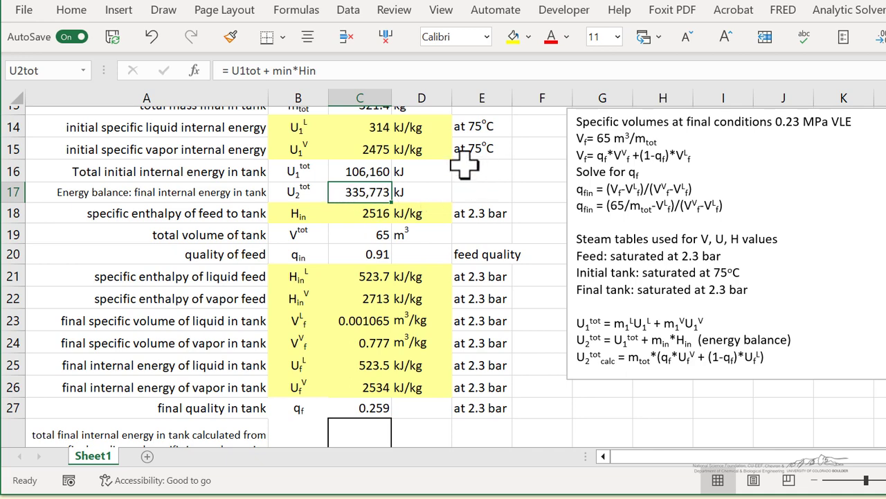
scroll(363, 201, "down", 2)
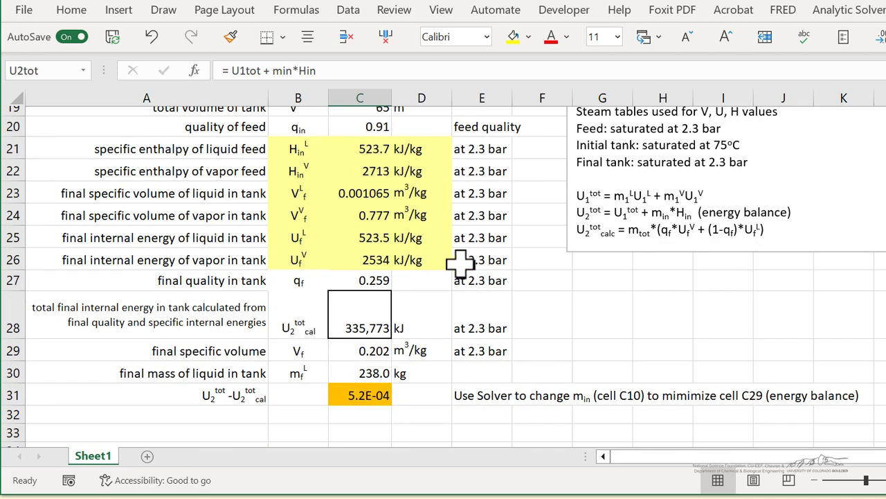
scroll(871, 243, "up", 1)
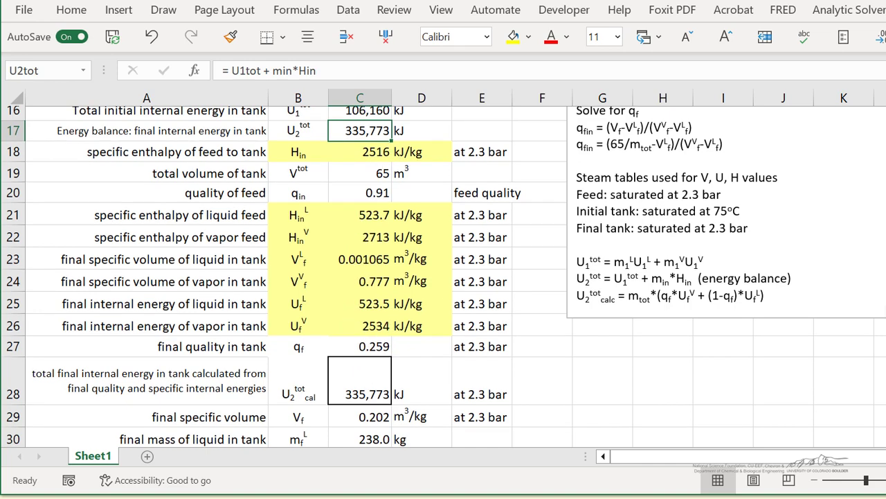
Check the final quality in C27 and the formula for the final mass of liquid in C30, and return to the mass added in row 12.
scroll(443, 277, "down", 1)
left_click(381, 346)
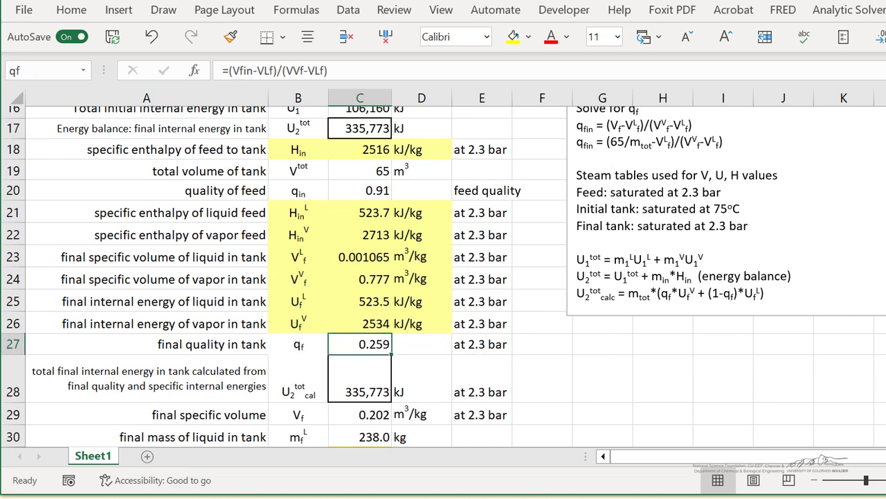
scroll(443, 277, "down", 1)
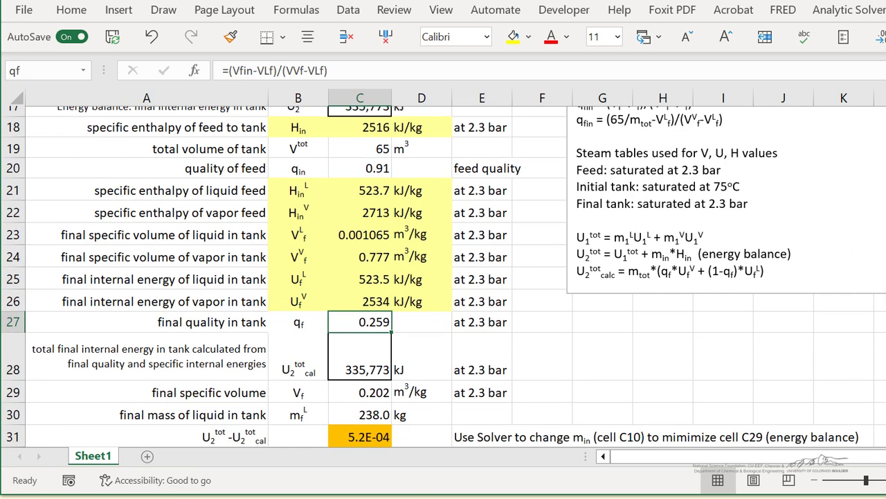
left_click(367, 414)
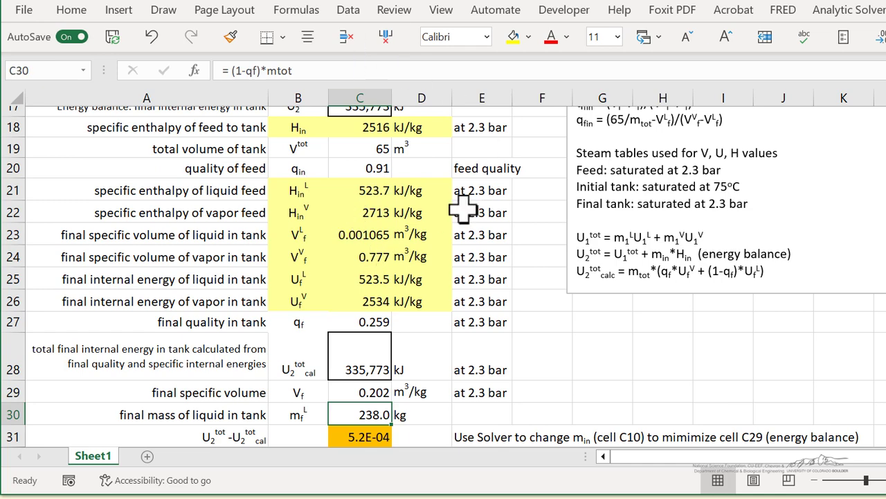
scroll(443, 277, "up", 2)
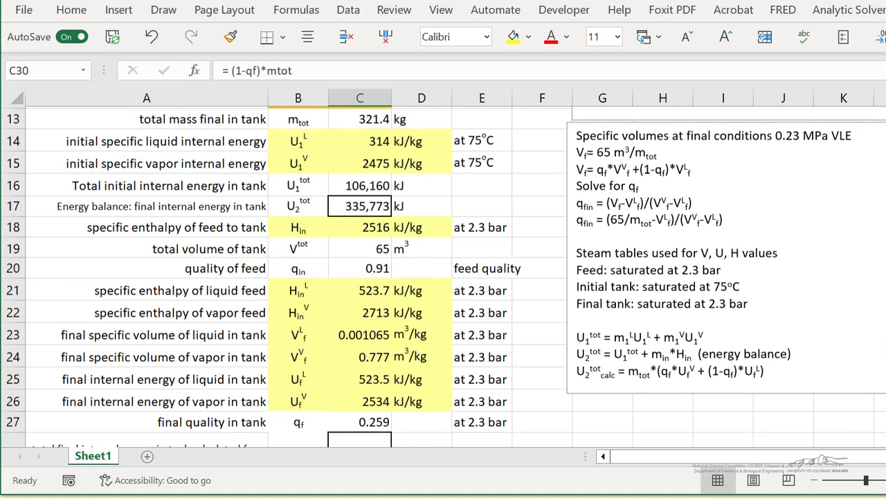
scroll(443, 277, "up", 1)
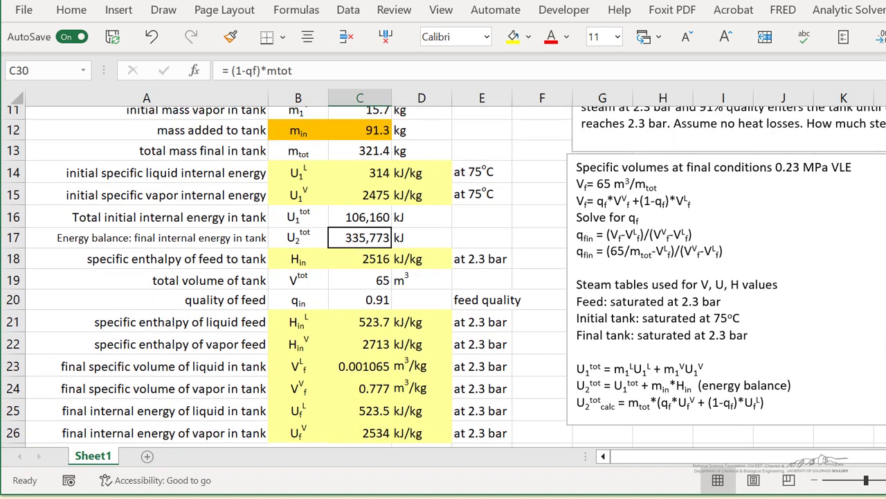